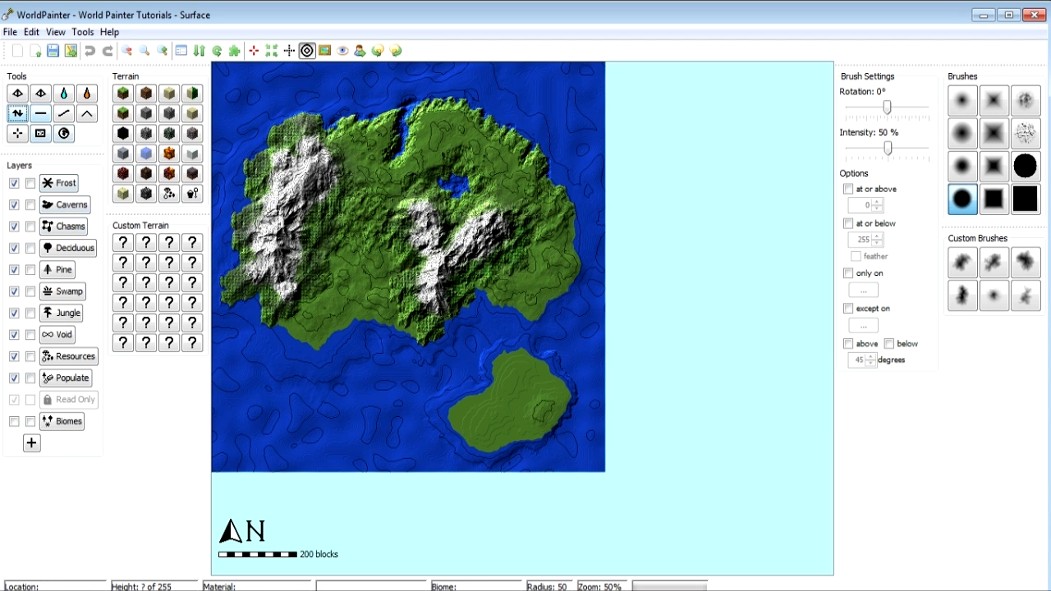
- Using the Height tool with the sixth custom brush, raise a peninsula off the main island's southwest coast
{"action": "left_click", "coordinate": [17, 114]}
{"action": "scroll", "coordinate": [341, 246], "scroll_direction": "up", "scroll_amount": 4}
{"action": "scroll", "coordinate": [303, 240], "scroll_direction": "down", "scroll_amount": 7}
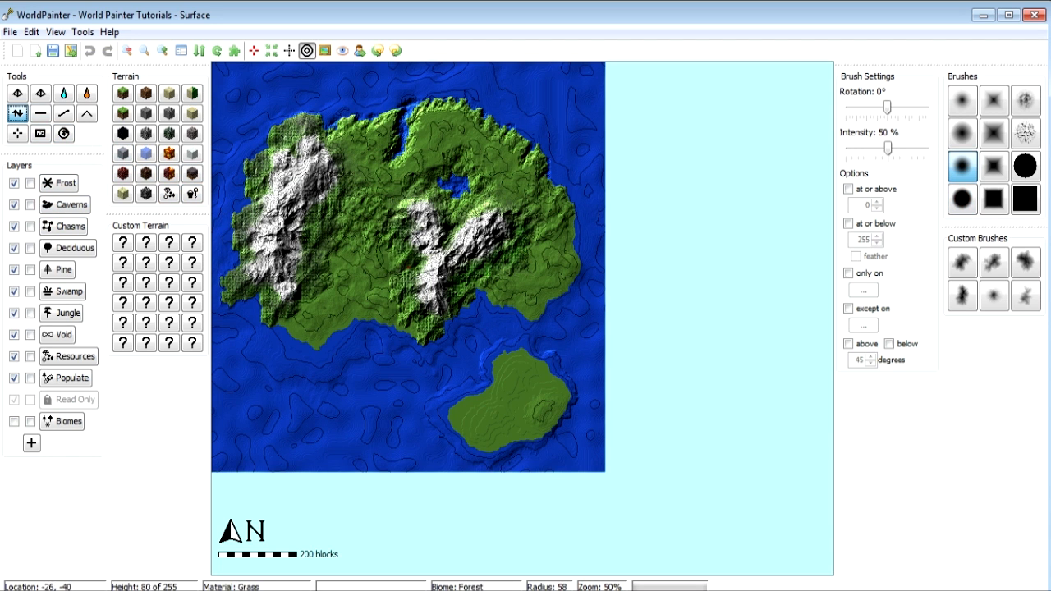
{"action": "scroll", "coordinate": [271, 157], "scroll_direction": "down", "scroll_amount": 5}
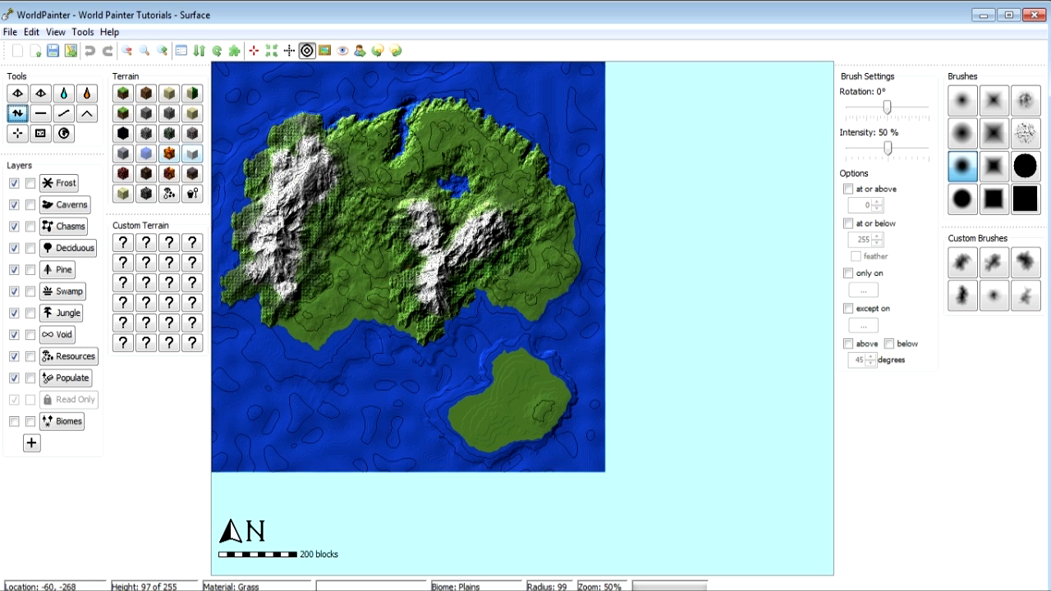
{"action": "left_click", "coordinate": [994, 261]}
{"action": "scroll", "coordinate": [393, 293], "scroll_direction": "down", "scroll_amount": 4}
{"action": "left_click", "coordinate": [1026, 294]}
{"action": "scroll", "coordinate": [353, 291], "scroll_direction": "up", "scroll_amount": 15}
{"action": "scroll", "coordinate": [353, 288], "scroll_direction": "down", "scroll_amount": 20}
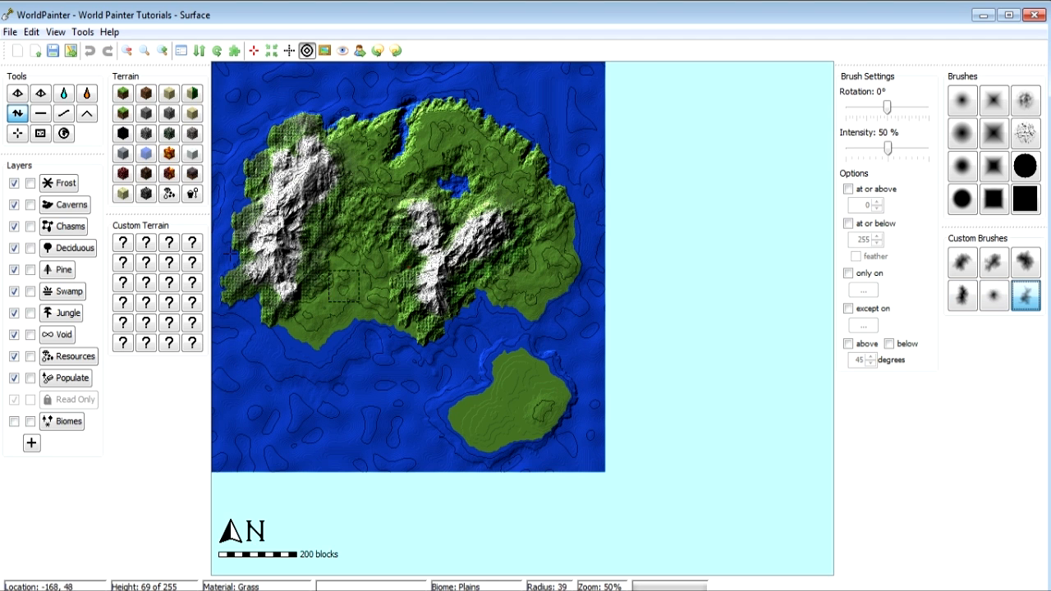
{"action": "scroll", "coordinate": [353, 329], "scroll_direction": "up", "scroll_amount": 6}
{"action": "left_click_drag", "start_coordinate": [347, 331], "coordinate": [318, 357]}
- Widen the new peninsula westward with a larger brush and raise a narrow spit off its southern tip
{"action": "scroll", "coordinate": [318, 356], "scroll_direction": "down", "scroll_amount": 3}
{"action": "scroll", "coordinate": [195, 324], "scroll_direction": "down", "scroll_amount": 2}
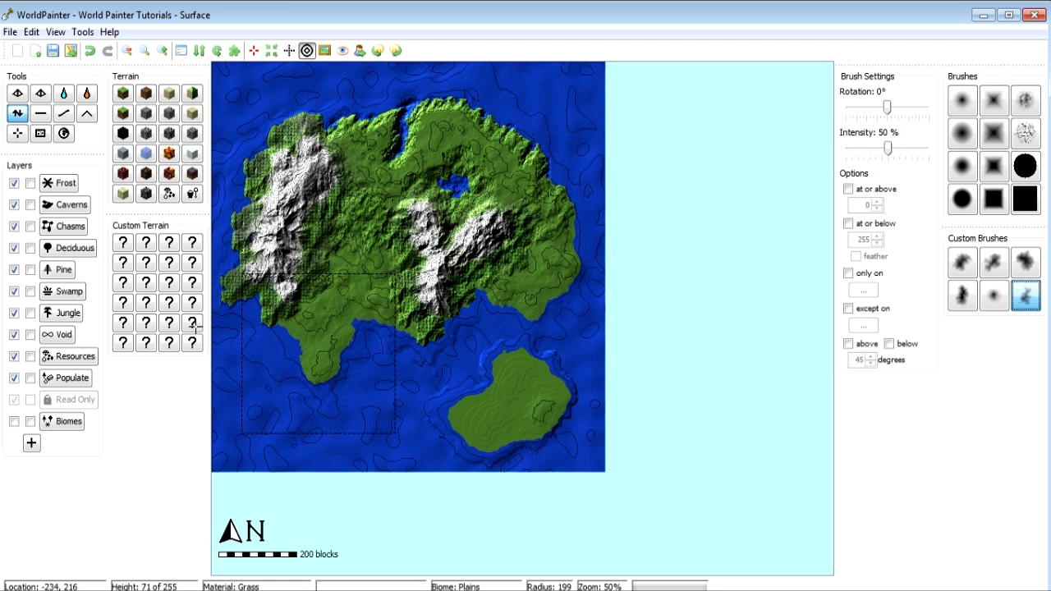
{"action": "scroll", "coordinate": [169, 323], "scroll_direction": "up", "scroll_amount": 6}
{"action": "scroll", "coordinate": [156, 323], "scroll_direction": "down", "scroll_amount": 4}
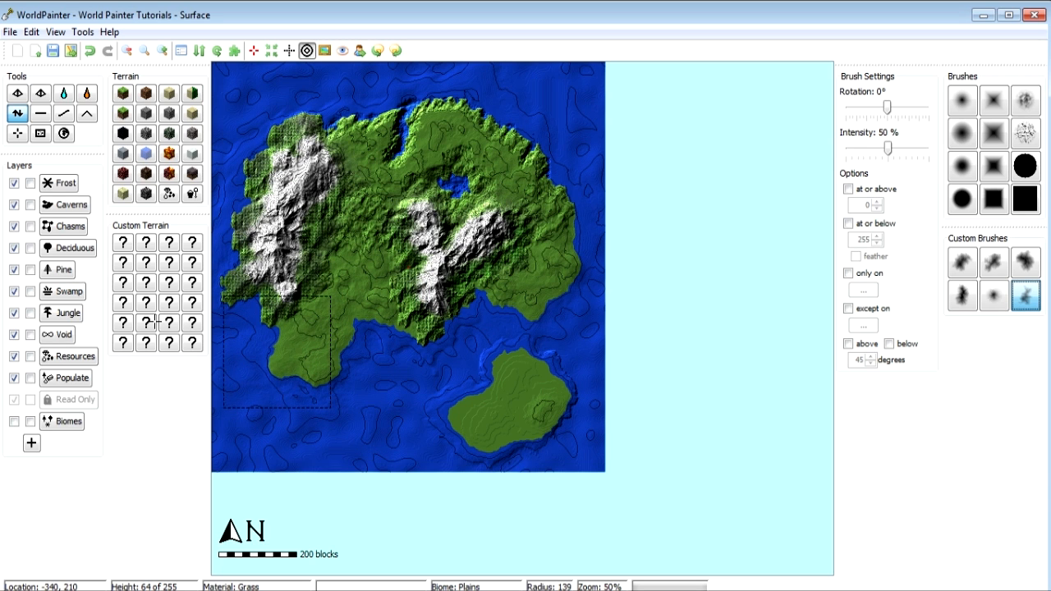
{"action": "left_click_drag", "start_coordinate": [268, 353], "coordinate": [268, 353]}
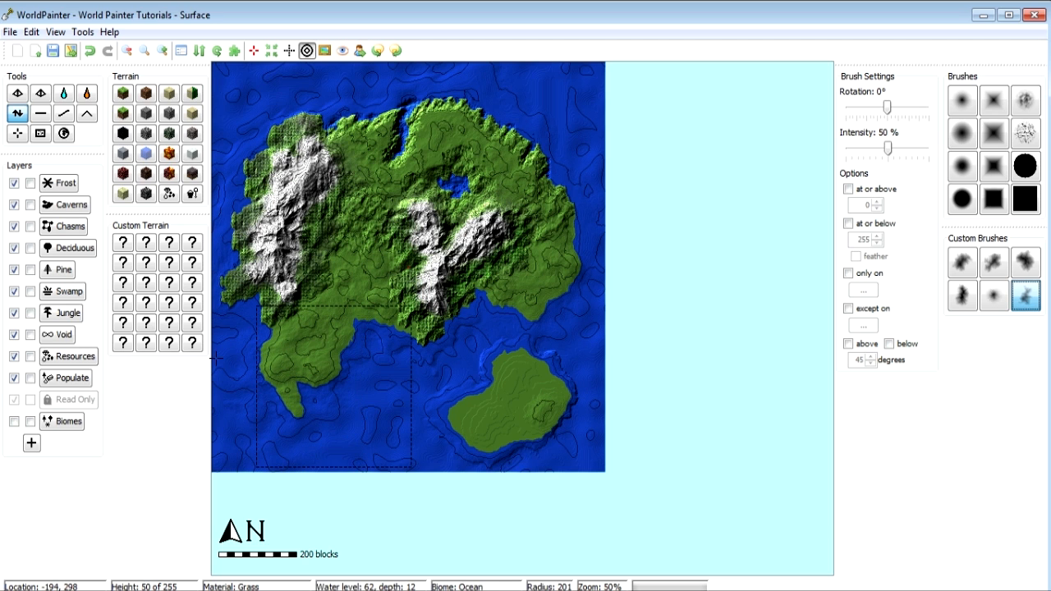
- Raise more coastline around the peninsula: an eastward hook on the spit, an eastern headland and a small southwestern spit
{"action": "left_click_drag", "start_coordinate": [215, 358], "coordinate": [215, 358]}
{"action": "scroll", "coordinate": [180, 350], "scroll_direction": "up", "scroll_amount": 3}
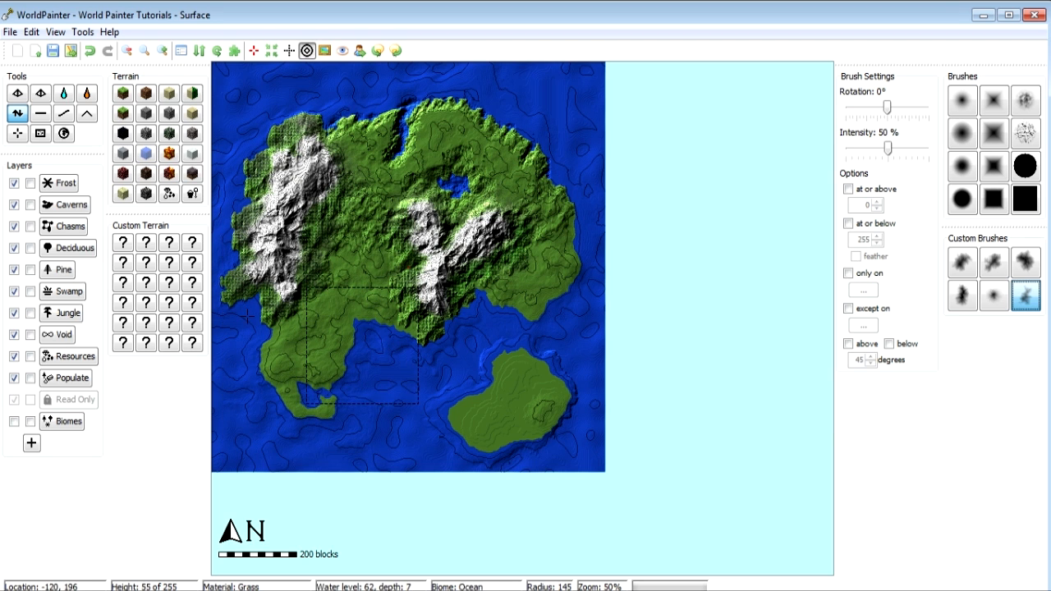
{"action": "left_click_drag", "start_coordinate": [368, 347], "coordinate": [367, 324]}
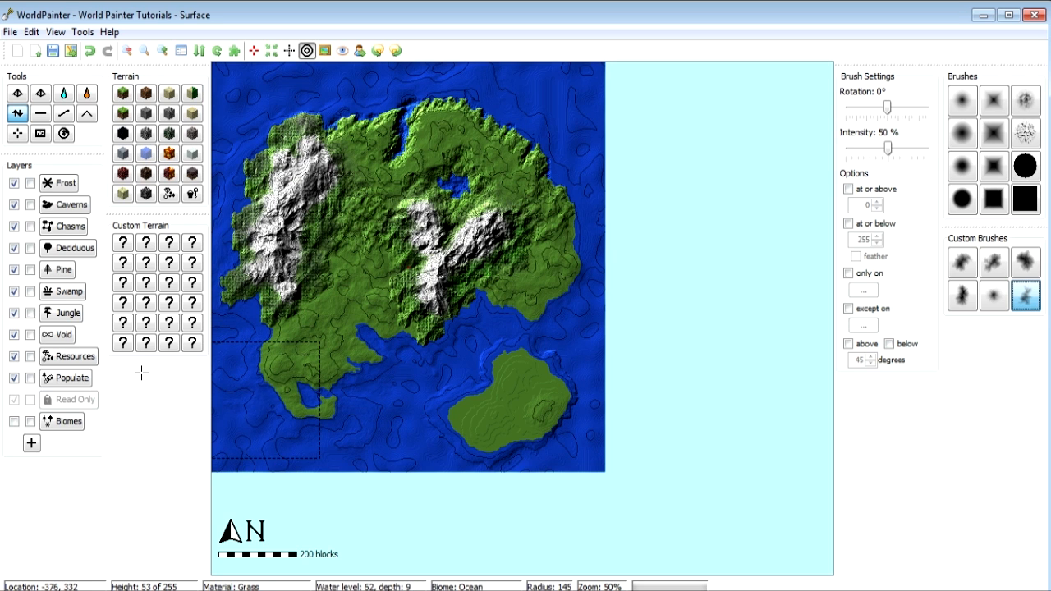
{"action": "left_click_drag", "start_coordinate": [266, 399], "coordinate": [266, 399]}
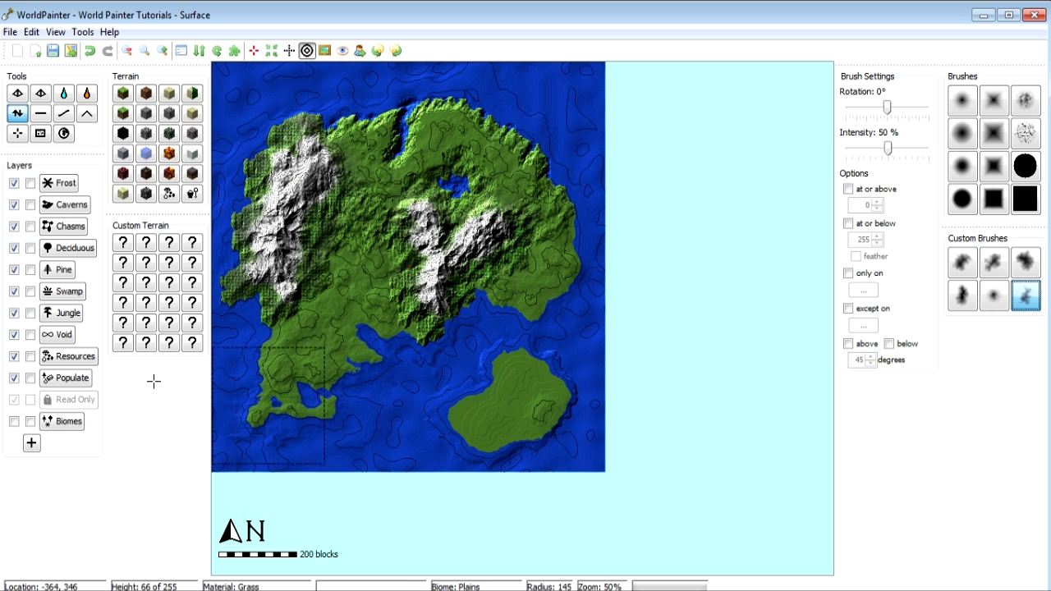
- Reshape the inlets between the southern spits with a smaller brush, and raise the peninsula's western coast farther out to sea
{"action": "scroll", "coordinate": [162, 377], "scroll_direction": "down", "scroll_amount": 4}
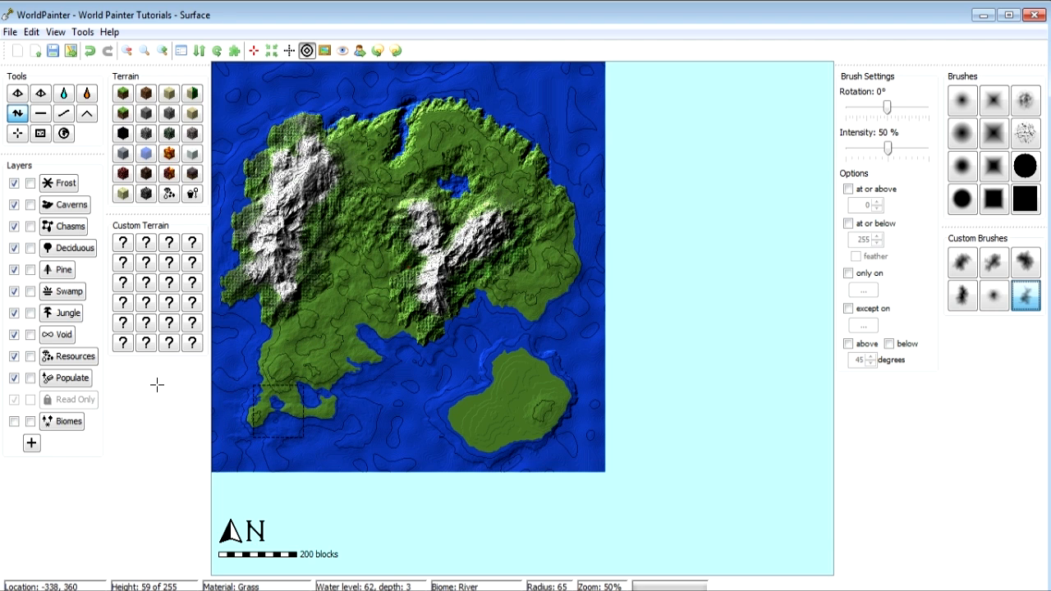
{"action": "scroll", "coordinate": [188, 370], "scroll_direction": "down", "scroll_amount": 4}
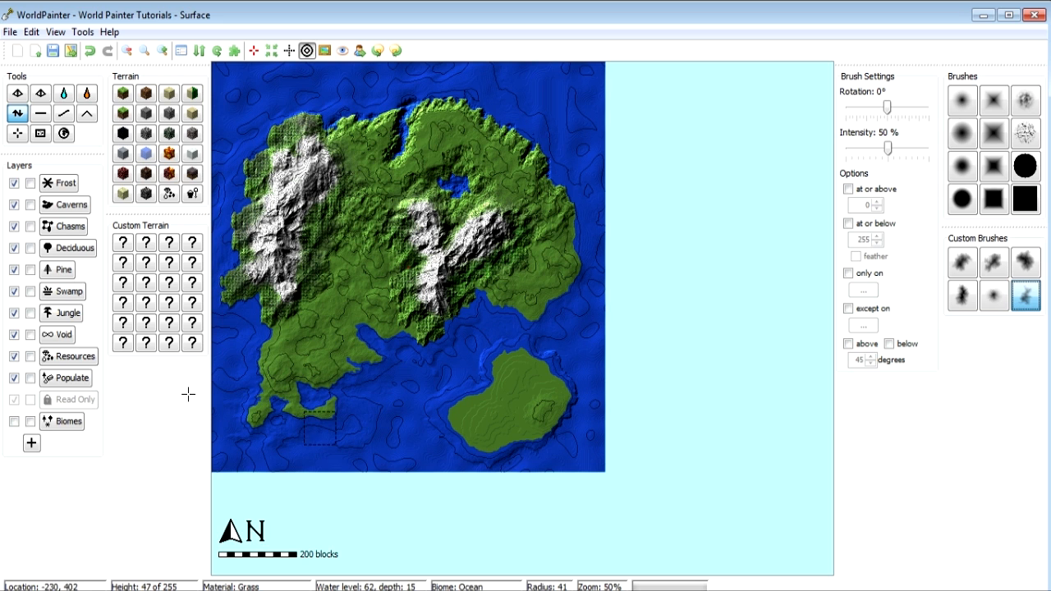
{"action": "scroll", "coordinate": [345, 312], "scroll_direction": "down", "scroll_amount": 2}
{"action": "scroll", "coordinate": [256, 363], "scroll_direction": "up", "scroll_amount": 3}
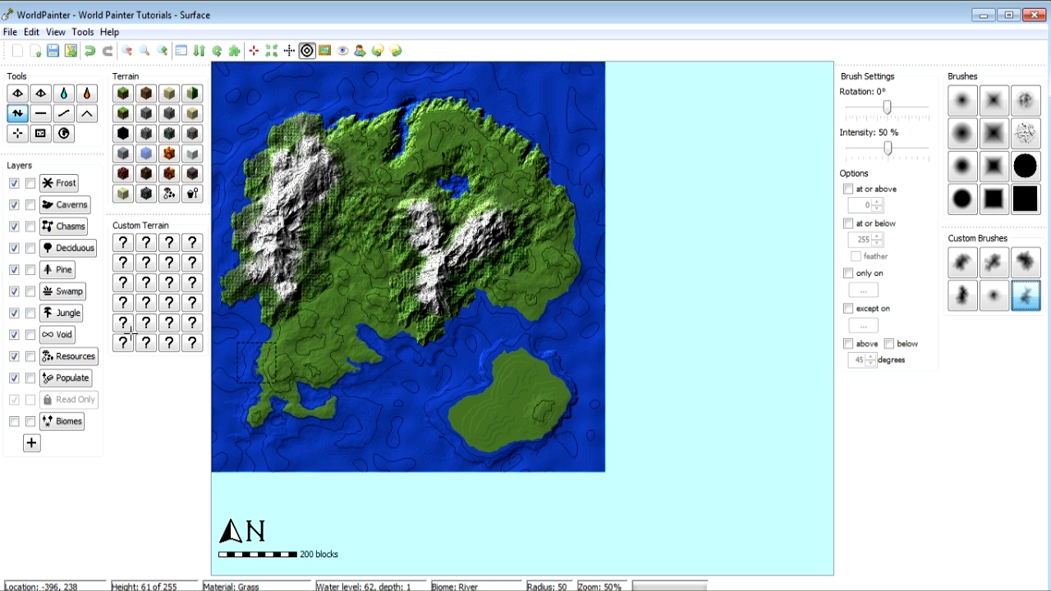
{"action": "scroll", "coordinate": [122, 336], "scroll_direction": "up", "scroll_amount": 3}
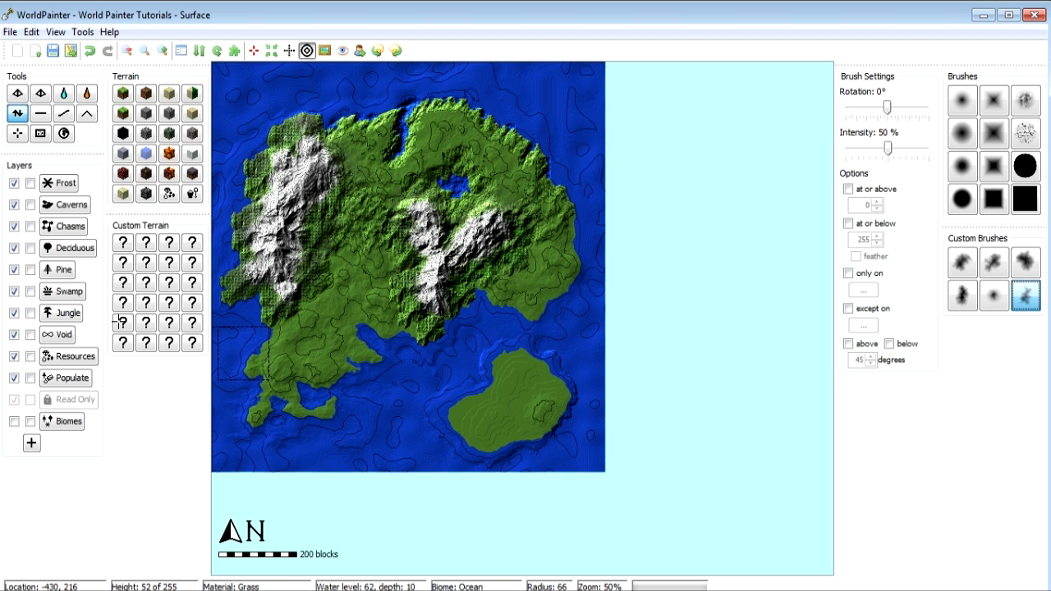
{"action": "scroll", "coordinate": [119, 319], "scroll_direction": "up", "scroll_amount": 6}
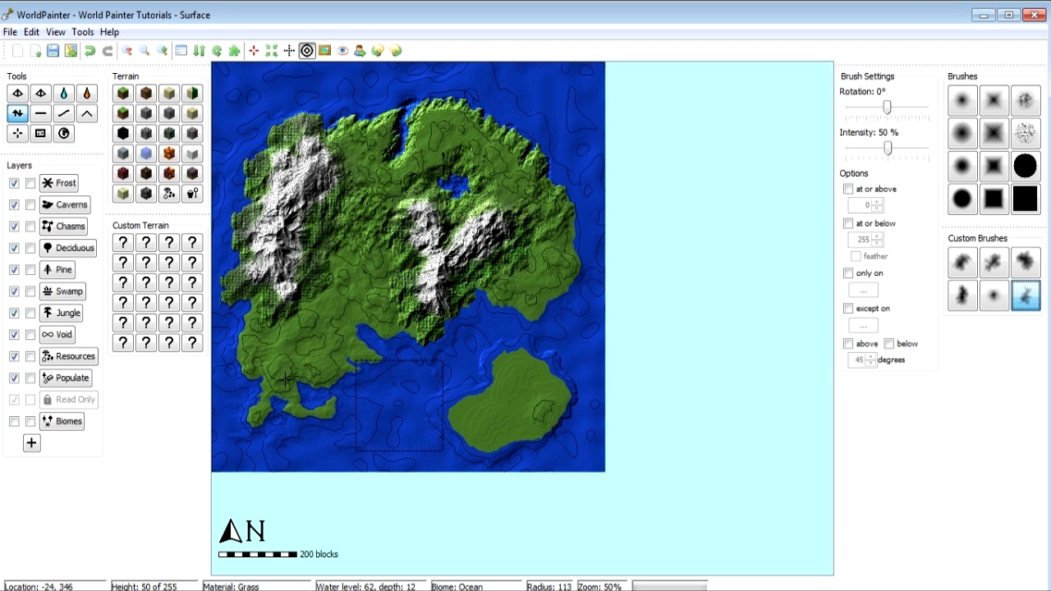
- Lower the eastward hook and the southwestern spit below water, using brush radii of 113 and 81
{"action": "right_click_drag", "start_coordinate": [317, 417], "coordinate": [320, 411]}
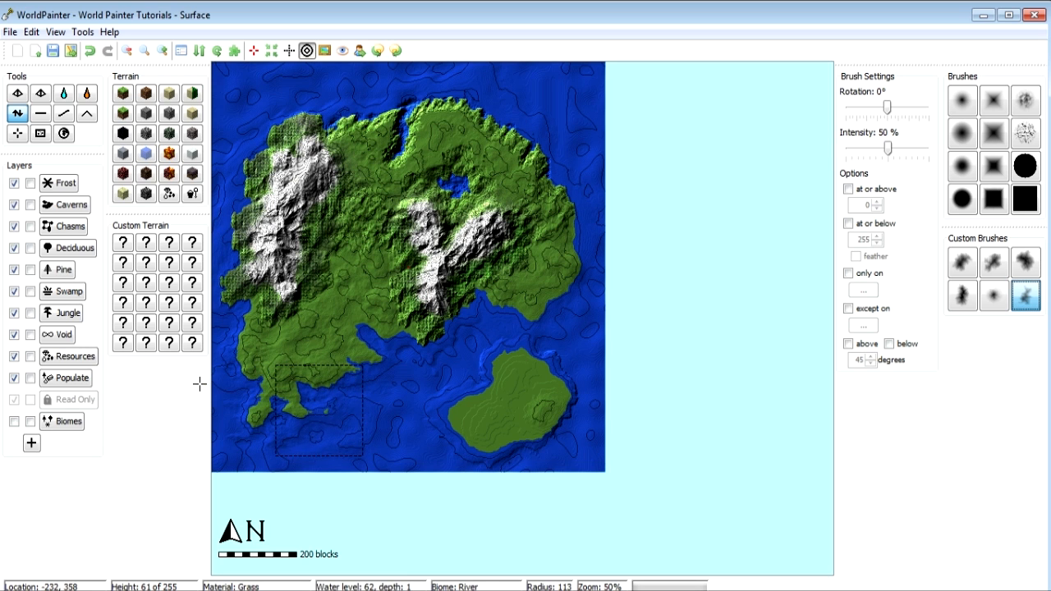
{"action": "scroll", "coordinate": [156, 395], "scroll_direction": "down", "scroll_amount": 4}
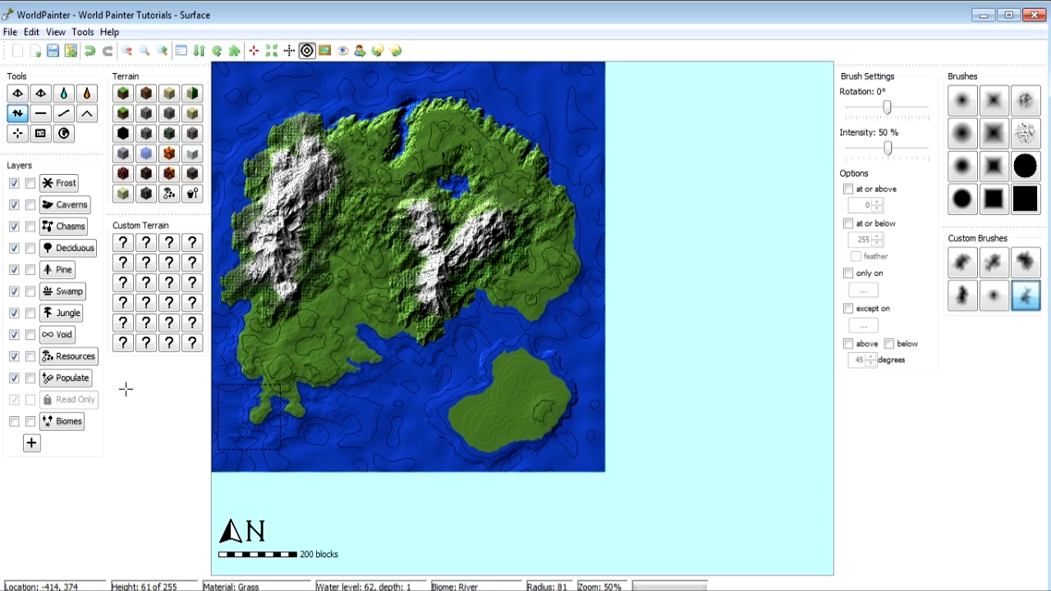
{"action": "left_click_drag", "start_coordinate": [136, 383], "coordinate": [134, 392]}
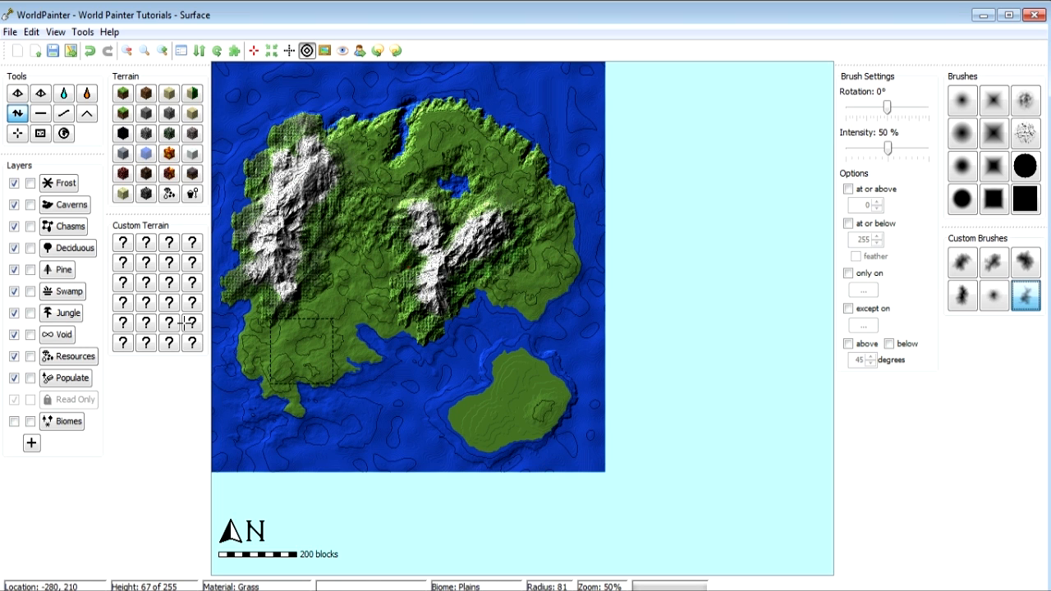
- With the fourth custom brush at a radius of about 9 to 12, carve a narrow channel from the southern inlet into the peninsula
{"action": "scroll", "coordinate": [243, 365], "scroll_direction": "down", "scroll_amount": 4}
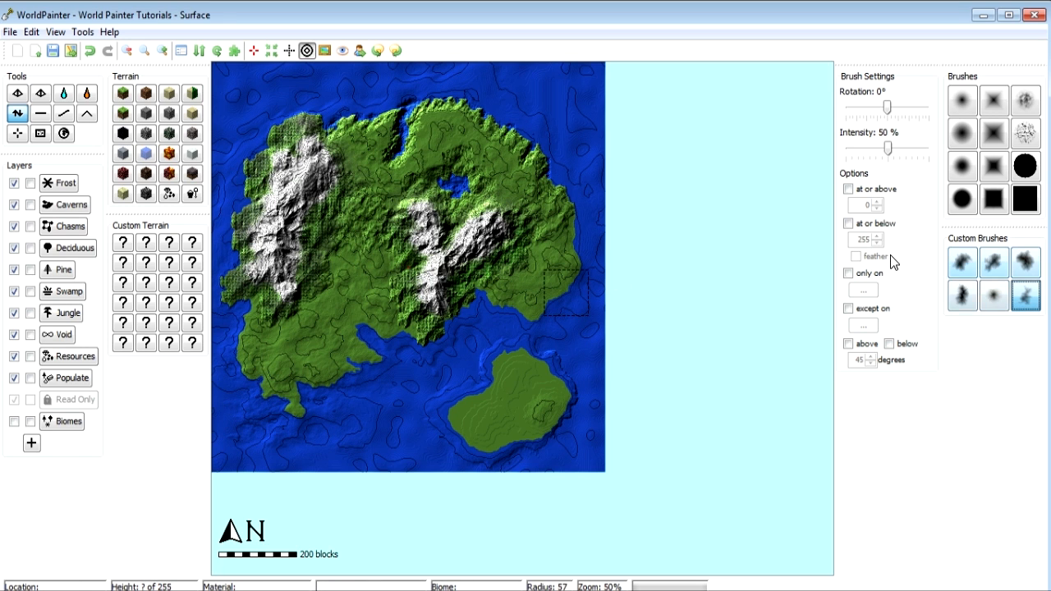
{"action": "left_click", "coordinate": [962, 296]}
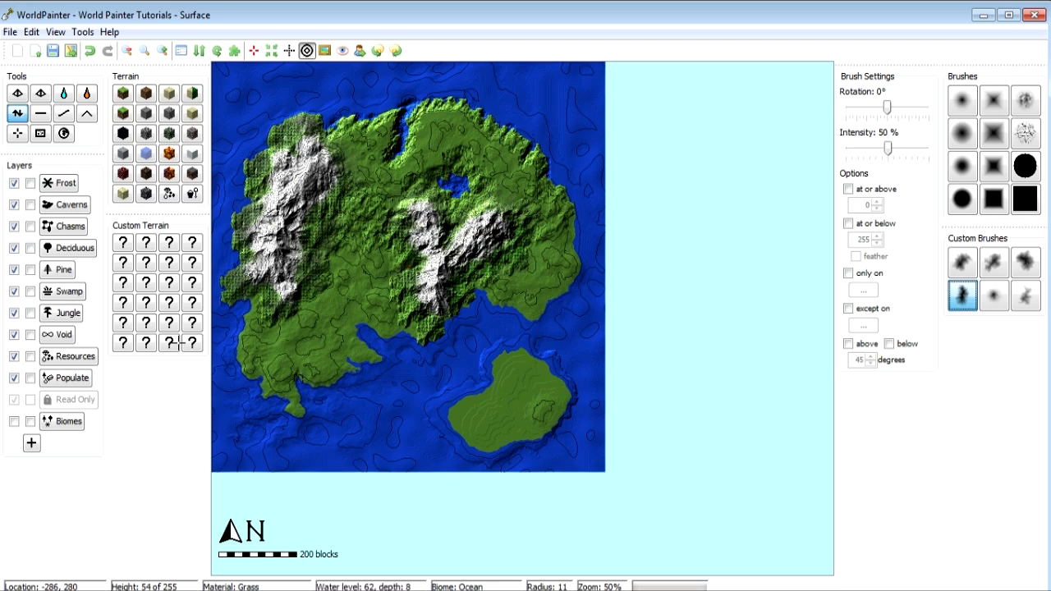
{"action": "left_click", "coordinate": [163, 50]}
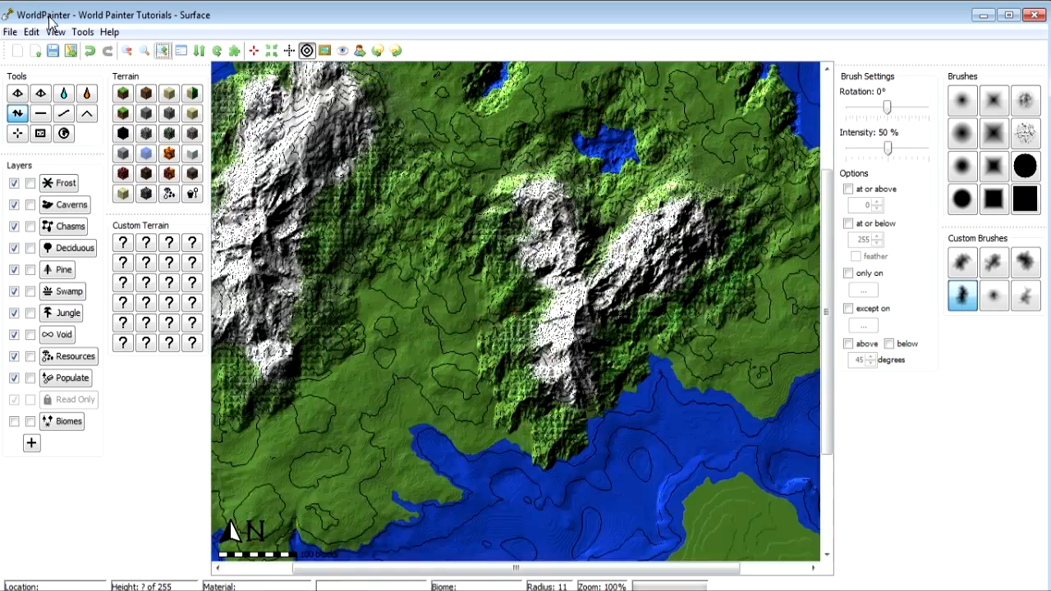
{"action": "left_click_drag", "start_coordinate": [827, 284], "coordinate": [827, 452]}
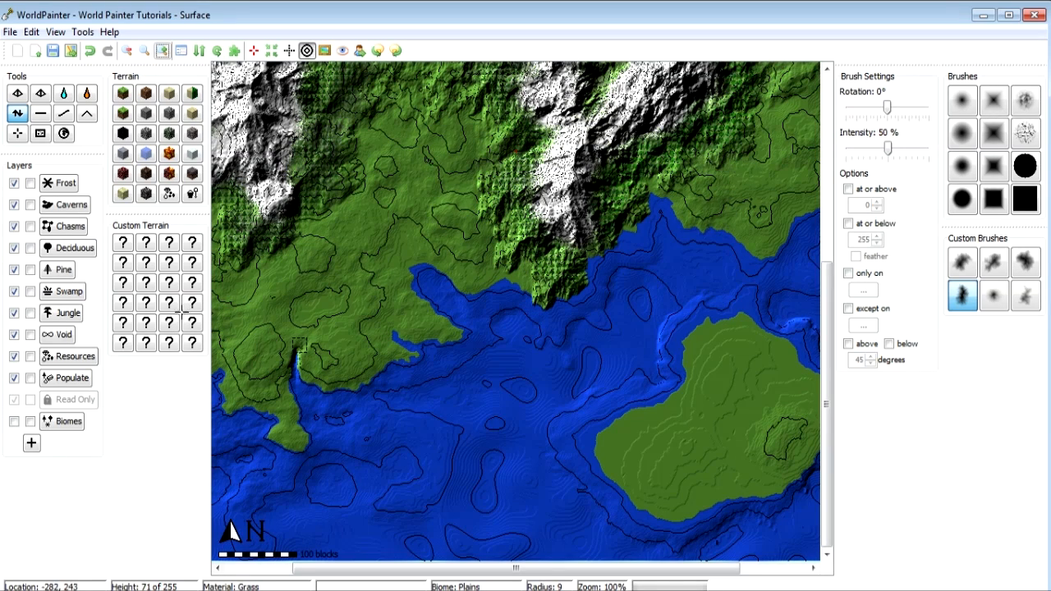
{"action": "scroll", "coordinate": [308, 335], "scroll_direction": "down", "scroll_amount": 3}
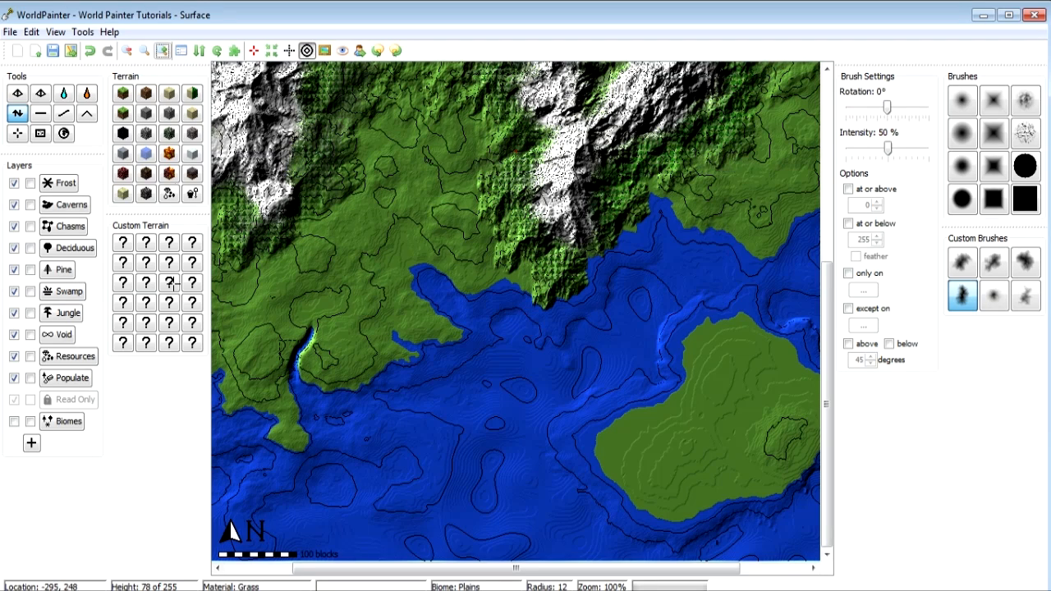
- Extend the channel northeast with the fourth custom brush and cut through to the eastern bay, separating a small island from the peninsula
{"action": "scroll", "coordinate": [330, 319], "scroll_direction": "down", "scroll_amount": 6}
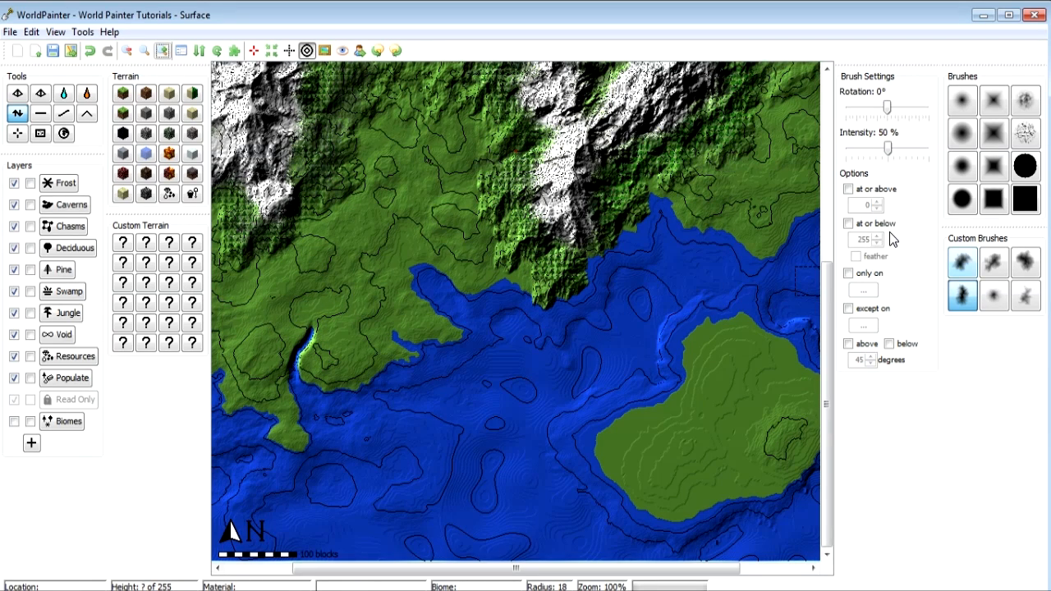
{"action": "left_click", "coordinate": [1025, 261]}
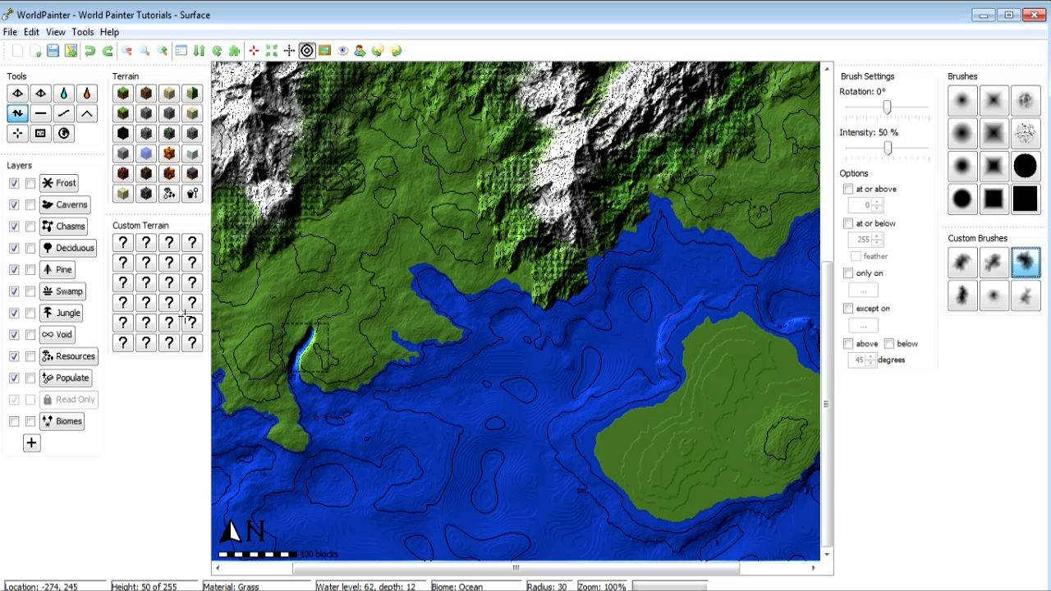
{"action": "left_click", "coordinate": [963, 296]}
{"action": "scroll", "coordinate": [316, 340], "scroll_direction": "down", "scroll_amount": 2}
{"action": "scroll", "coordinate": [314, 327], "scroll_direction": "up", "scroll_amount": 4}
{"action": "right_click_drag", "start_coordinate": [315, 329], "coordinate": [363, 300]}
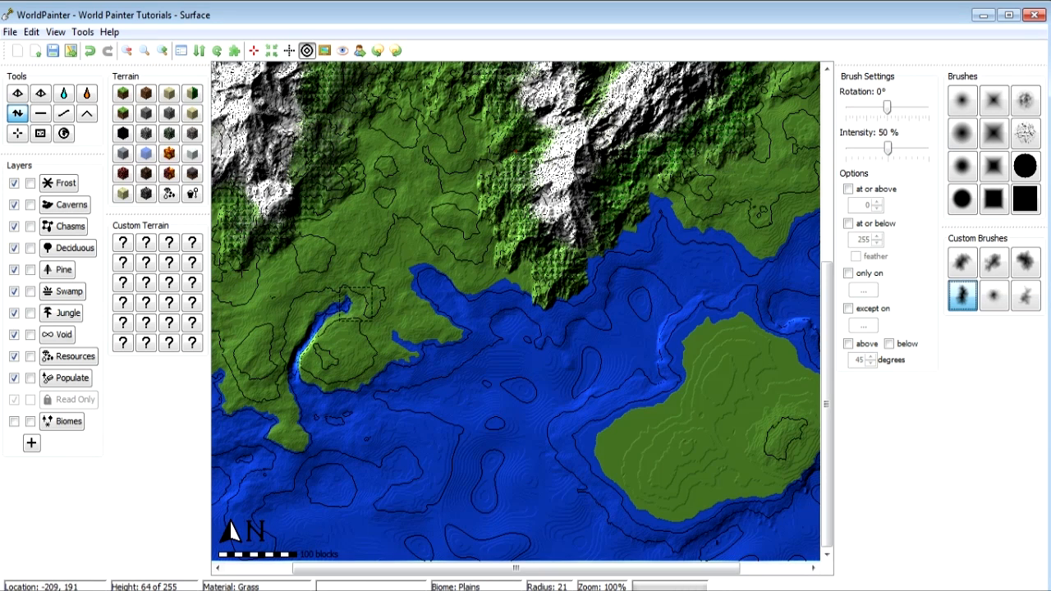
{"action": "right_click_drag", "start_coordinate": [391, 323], "coordinate": [382, 315]}
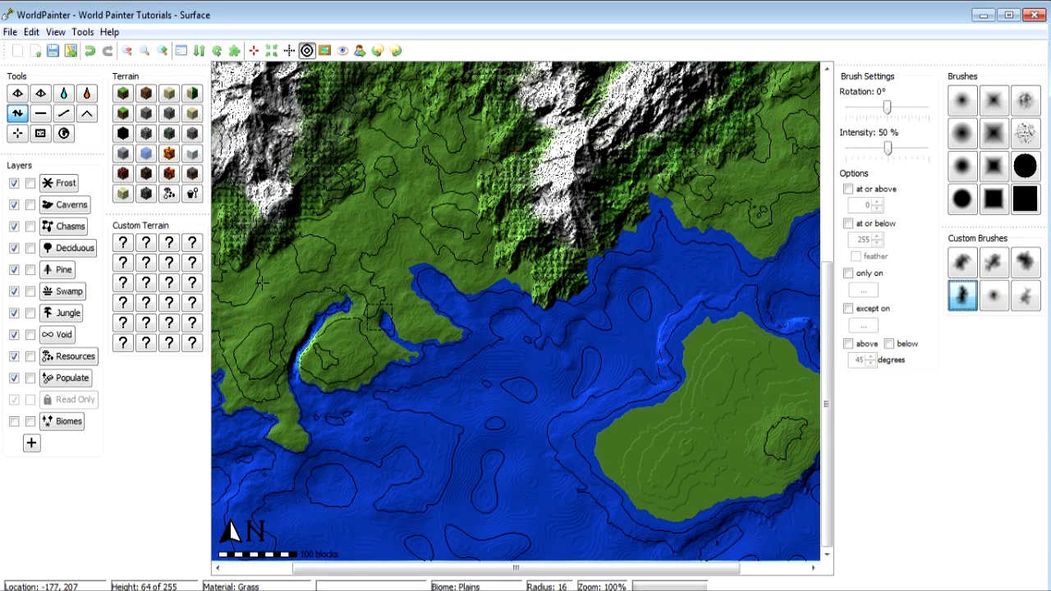
{"action": "scroll", "coordinate": [370, 312], "scroll_direction": "up", "scroll_amount": 3}
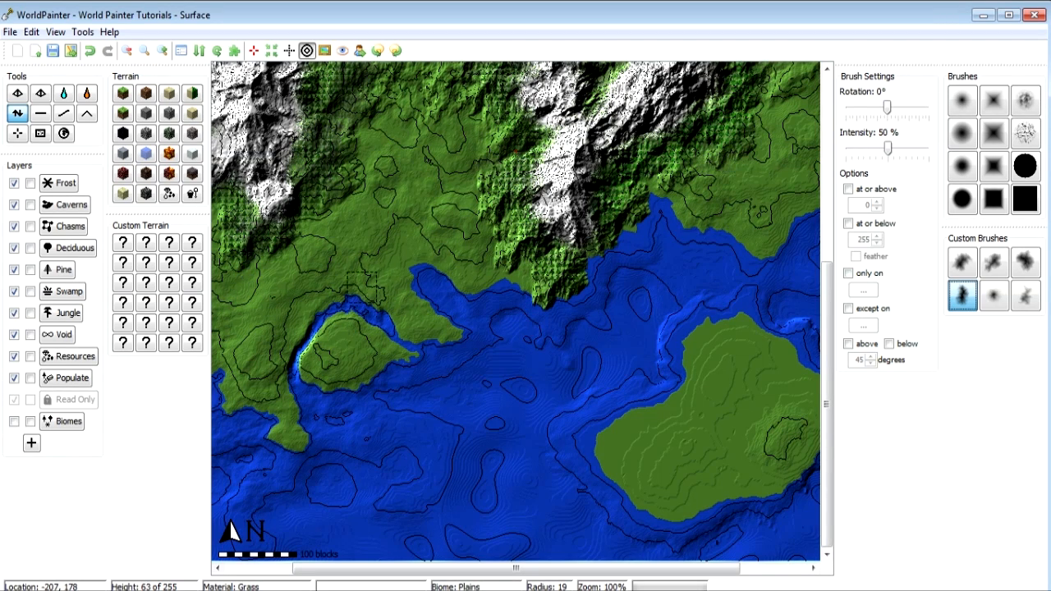
- Carve channels inland from the island's northern channel and from the eastern bay, joining them into one river running north
{"action": "left_click_drag", "start_coordinate": [362, 289], "coordinate": [371, 231]}
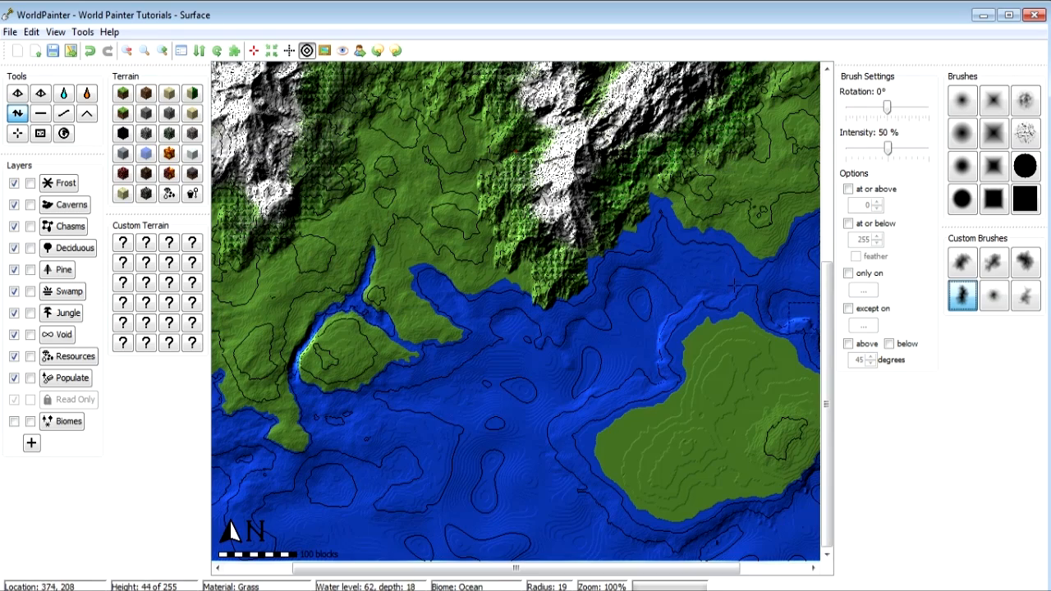
{"action": "left_click_drag", "start_coordinate": [827, 287], "coordinate": [826, 247]}
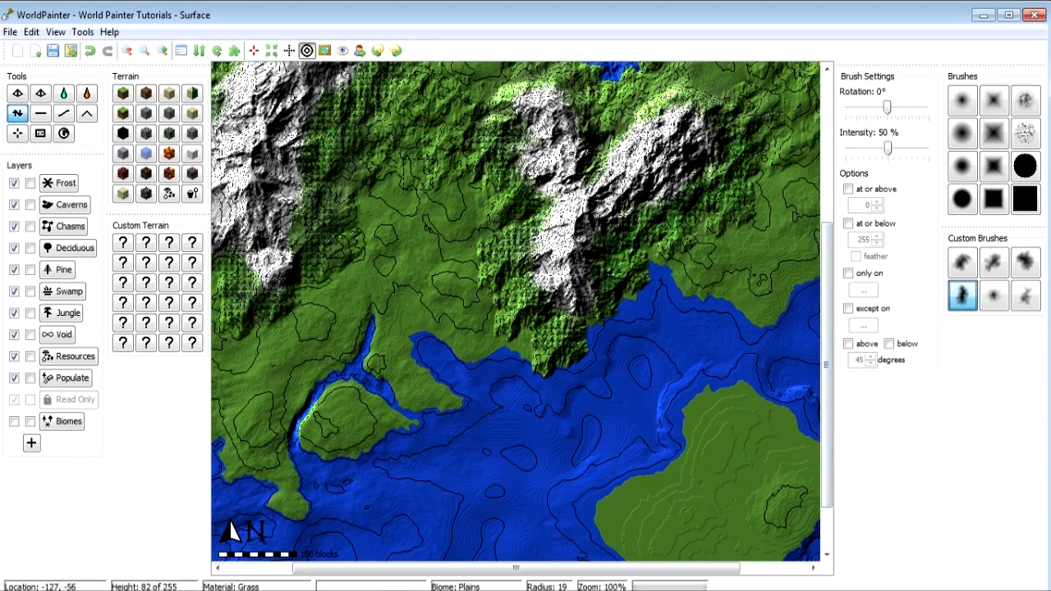
{"action": "left_click_drag", "start_coordinate": [411, 336], "coordinate": [396, 313]}
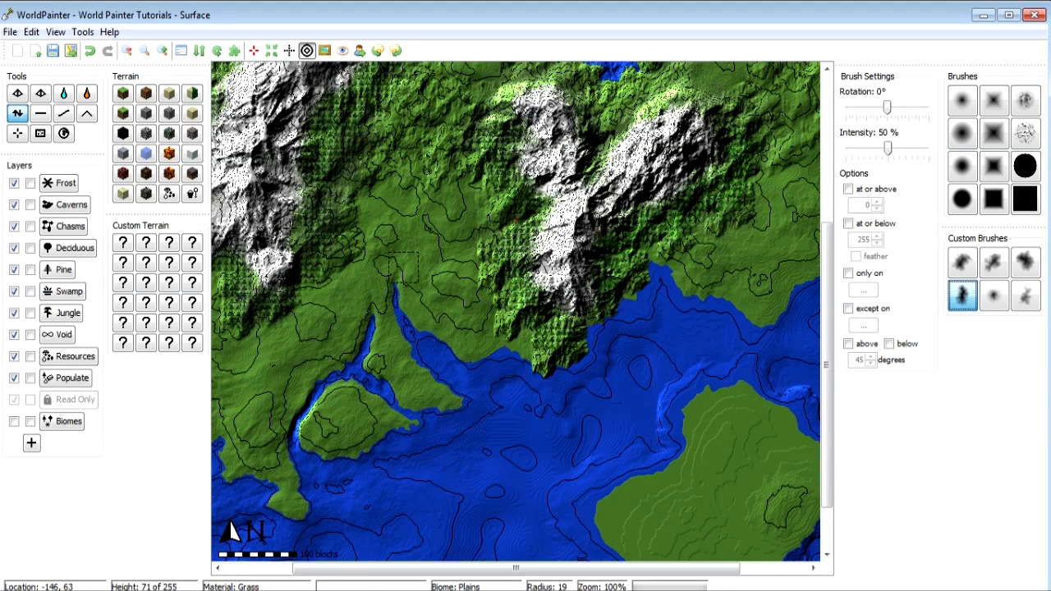
{"action": "left_click_drag", "start_coordinate": [394, 275], "coordinate": [396, 271]}
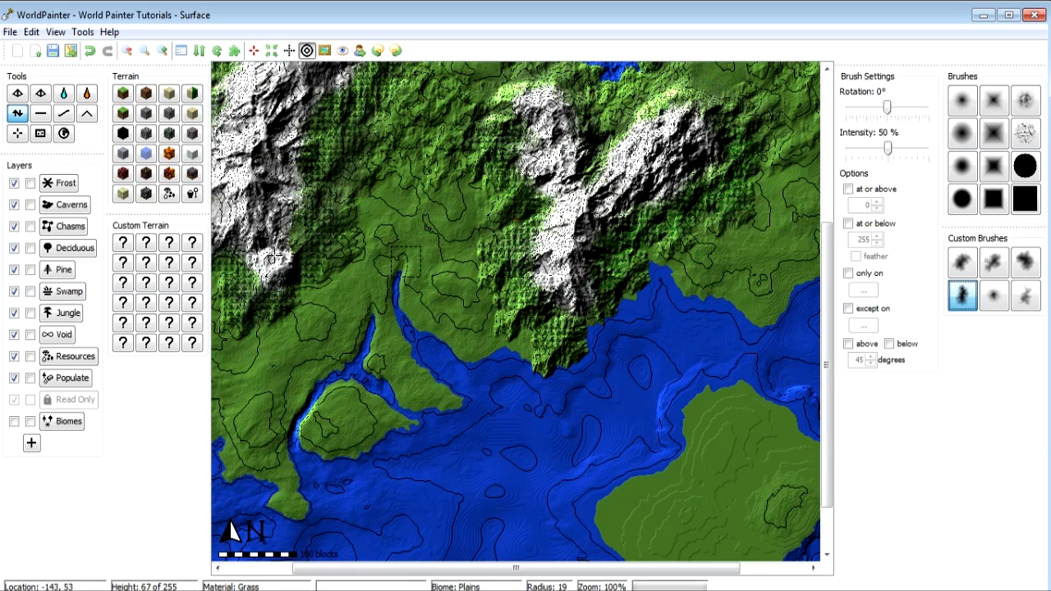
{"action": "left_click_drag", "start_coordinate": [377, 306], "coordinate": [393, 298]}
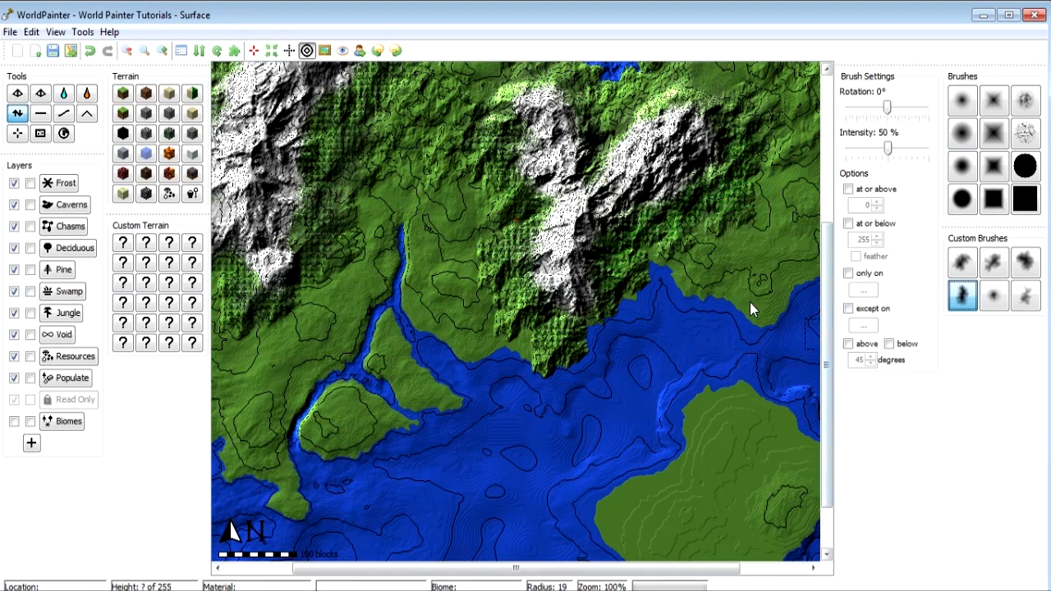
- Continue carving the river northward between the two mountain ranges with a brush radius of about 19 to 22
{"action": "scroll", "coordinate": [743, 303], "scroll_direction": "up", "scroll_amount": 3}
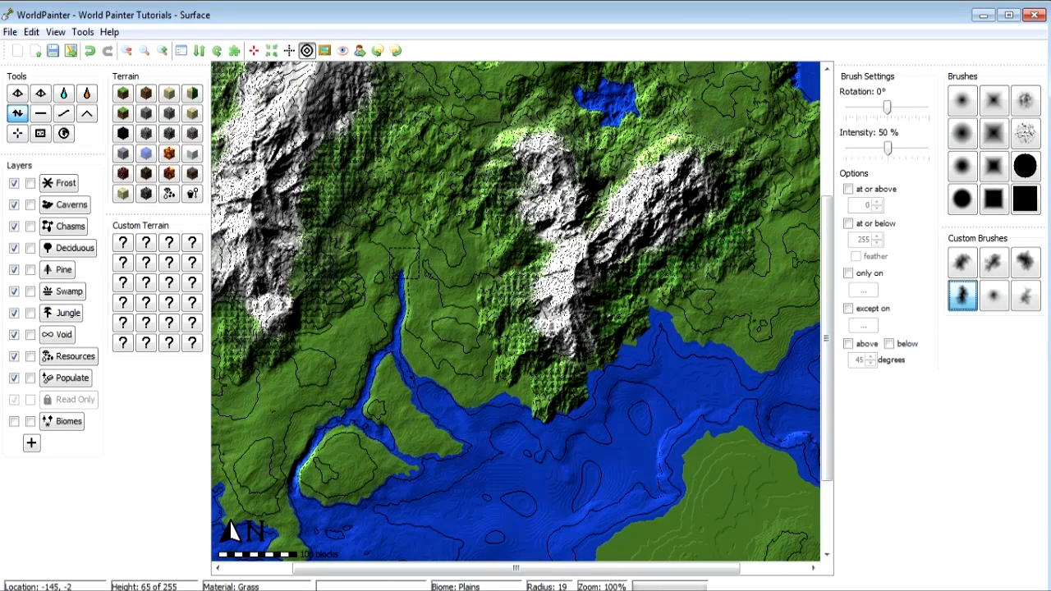
{"action": "left_click_drag", "start_coordinate": [407, 254], "coordinate": [410, 248]}
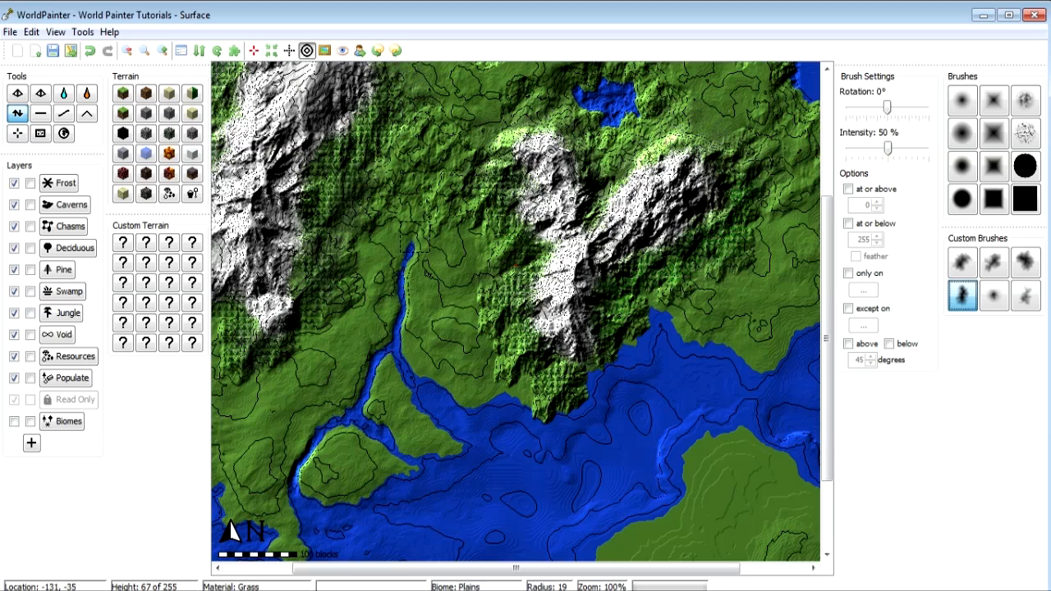
{"action": "right_click_drag", "start_coordinate": [414, 228], "coordinate": [412, 242]}
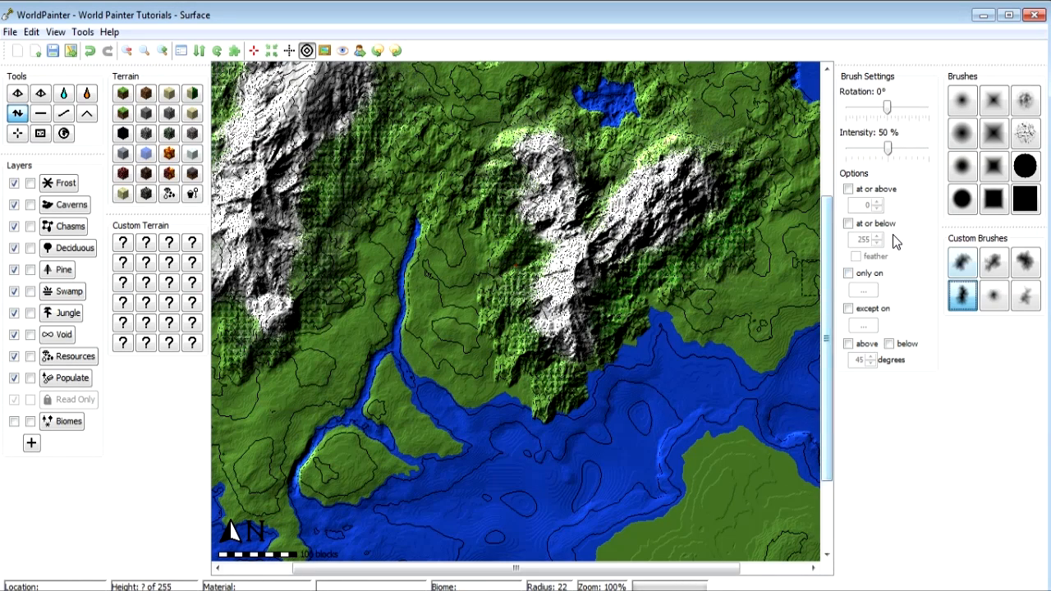
- Dig an irregular lake at the river's northern end between the mountain ranges with the third custom brush at radius 36
{"action": "left_click", "coordinate": [1026, 263]}
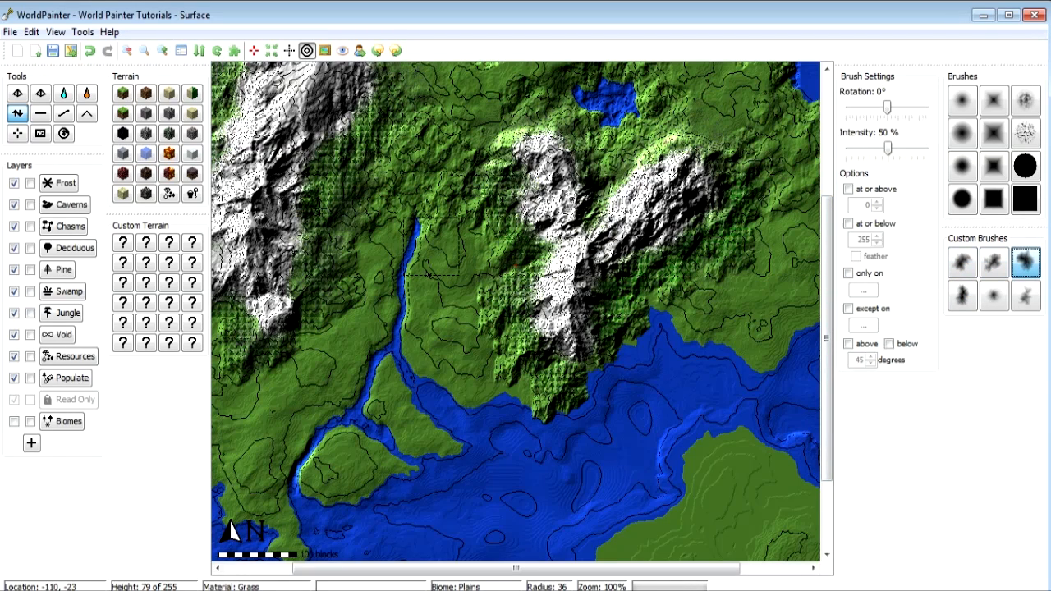
{"action": "mouse_move", "coordinate": [431, 258]}
{"action": "left_mouse_down"}
{"action": "mouse_move", "coordinate": [444, 266]}
{"action": "mouse_move", "coordinate": [460, 250]}
{"action": "left_mouse_up"}
{"action": "right_click_drag", "start_coordinate": [459, 239], "coordinate": [457, 251]}
{"action": "mouse_move", "coordinate": [391, 246]}
{"action": "right_mouse_down"}
{"action": "mouse_move", "coordinate": [380, 246]}
{"action": "mouse_move", "coordinate": [390, 220]}
{"action": "mouse_move", "coordinate": [370, 255]}
{"action": "right_mouse_up"}
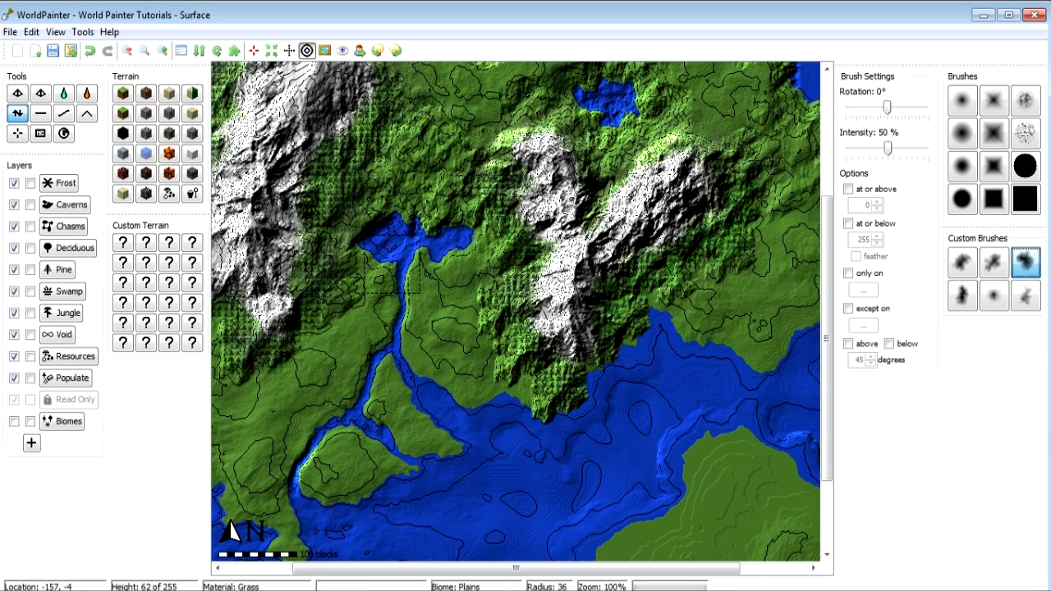
{"action": "right_click_drag", "start_coordinate": [418, 263], "coordinate": [423, 273]}
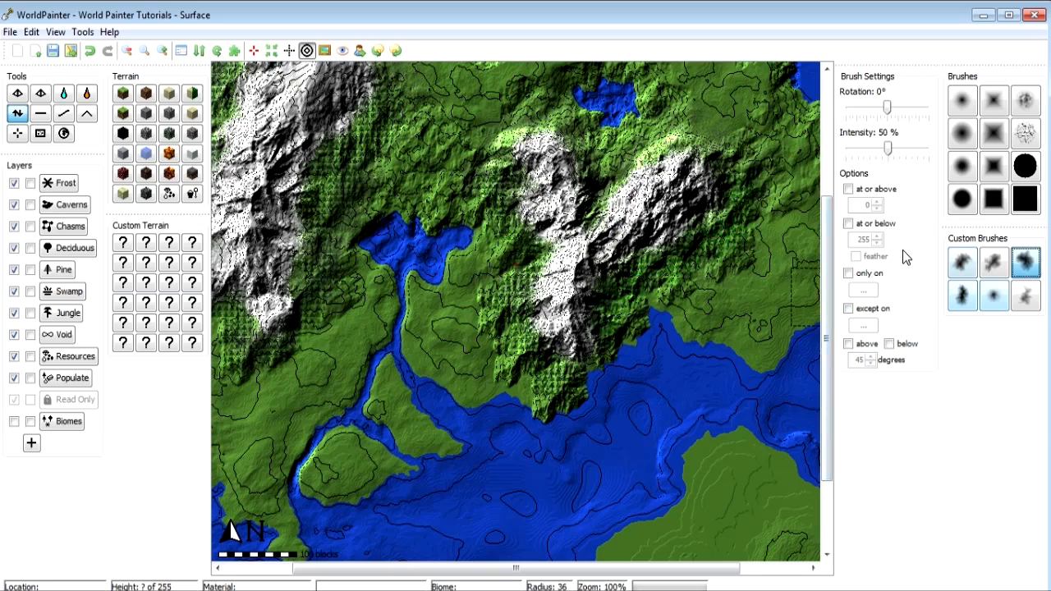
- Start a channel westward into the peninsula from the river junction north of the small island, using the third custom brush
{"action": "left_click", "coordinate": [962, 295]}
{"action": "scroll", "coordinate": [741, 370], "scroll_direction": "down", "scroll_amount": 3}
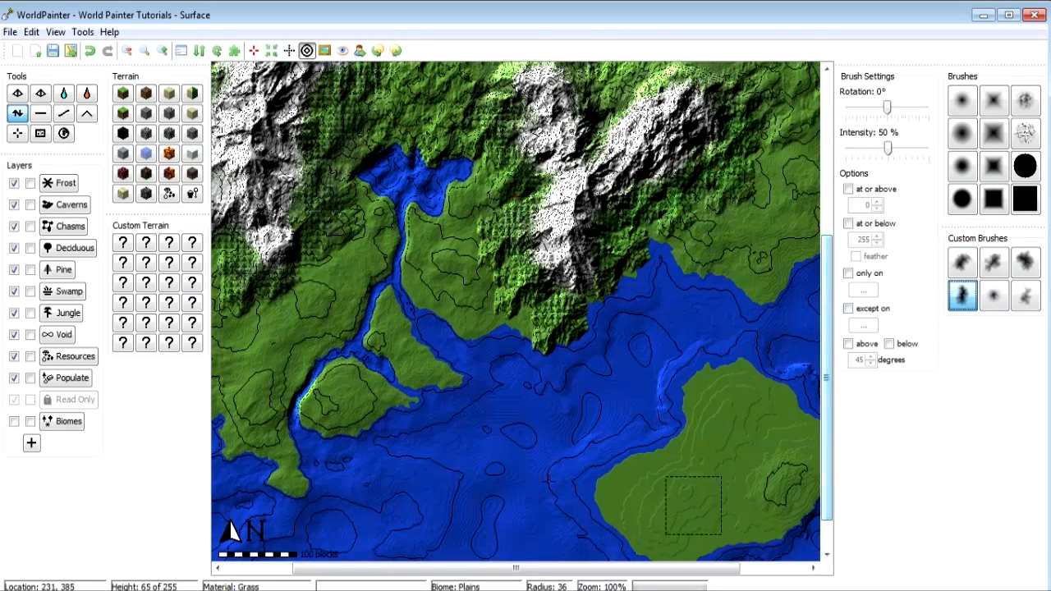
{"action": "left_click_drag", "start_coordinate": [516, 567], "coordinate": [450, 568]}
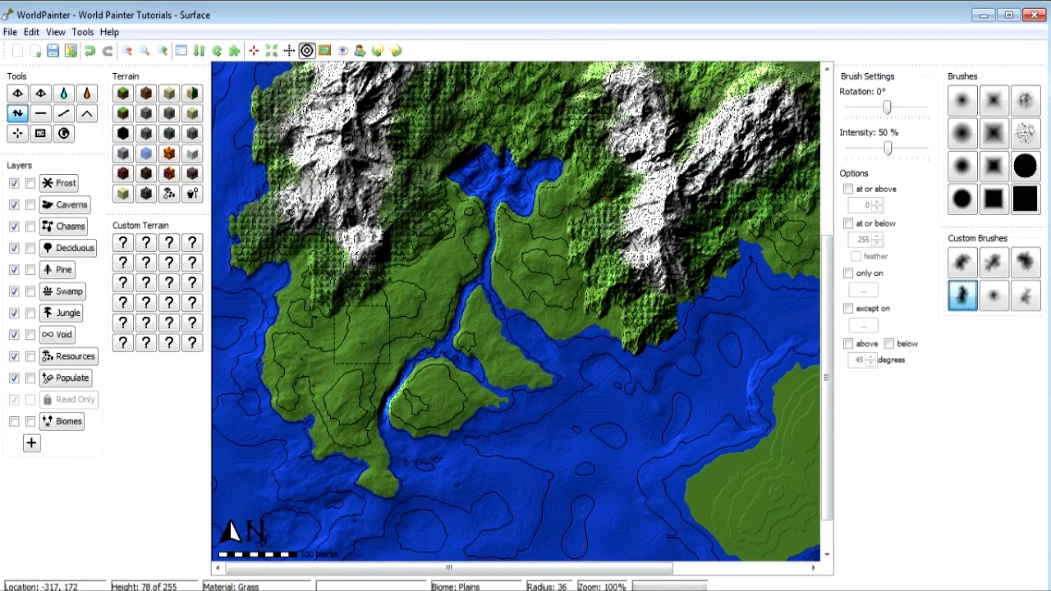
{"action": "left_click", "coordinate": [1025, 262]}
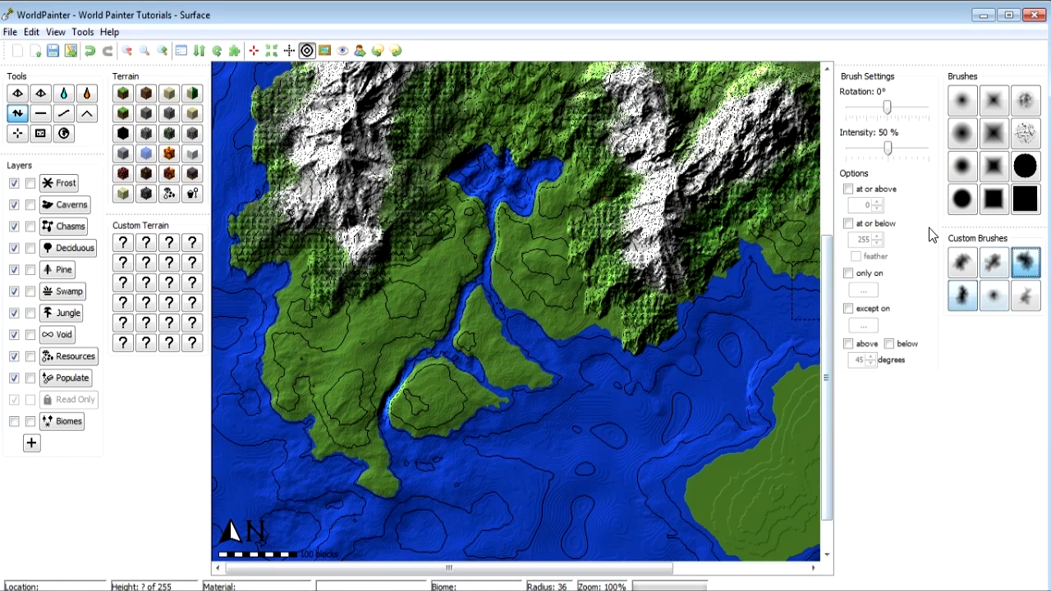
{"action": "scroll", "coordinate": [417, 351], "scroll_direction": "down", "scroll_amount": 5}
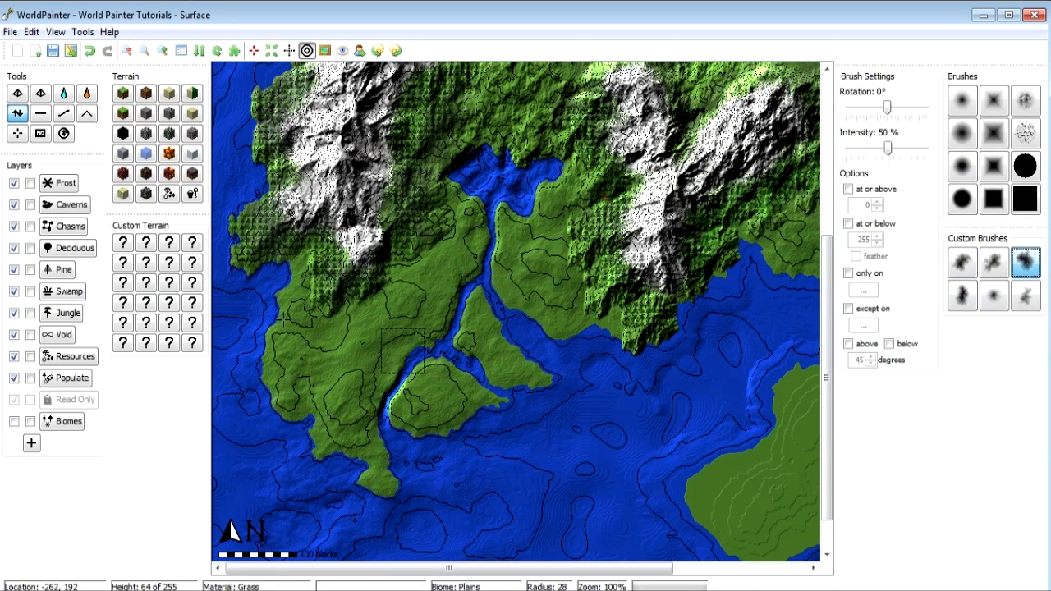
{"action": "left_click_drag", "start_coordinate": [379, 346], "coordinate": [383, 348]}
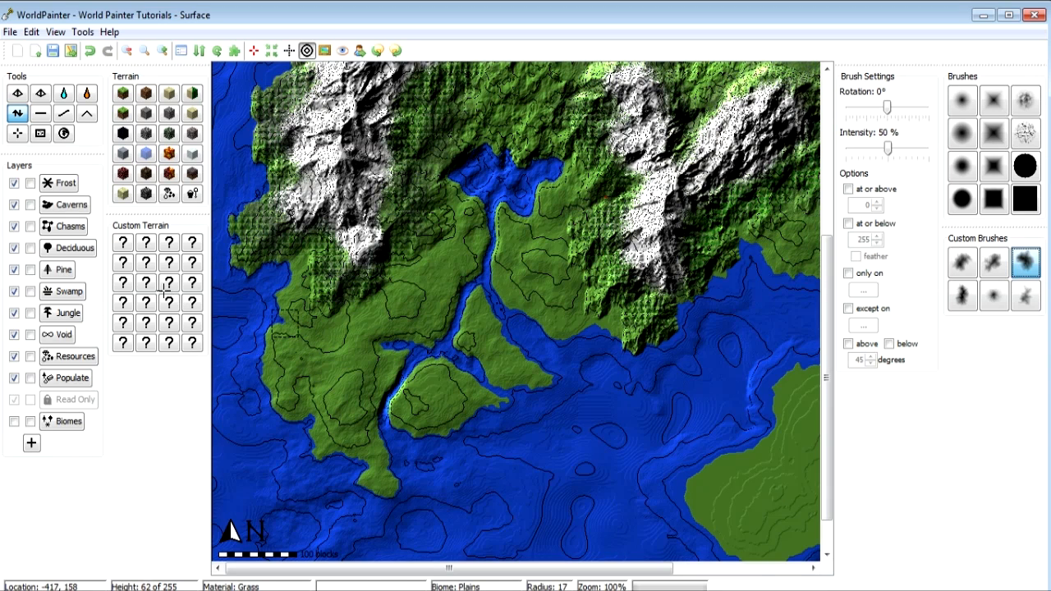
- Carve the channel through to the west coast with the third custom brush at radius 17, cutting off the peninsula's southern part
{"action": "mouse_move", "coordinate": [312, 332]}
{"action": "left_mouse_down"}
{"action": "mouse_move", "coordinate": [375, 343]}
{"action": "mouse_move", "coordinate": [344, 348]}
{"action": "mouse_move", "coordinate": [341, 338]}
{"action": "left_mouse_up"}
{"action": "right_click_drag", "start_coordinate": [341, 339], "coordinate": [336, 339]}
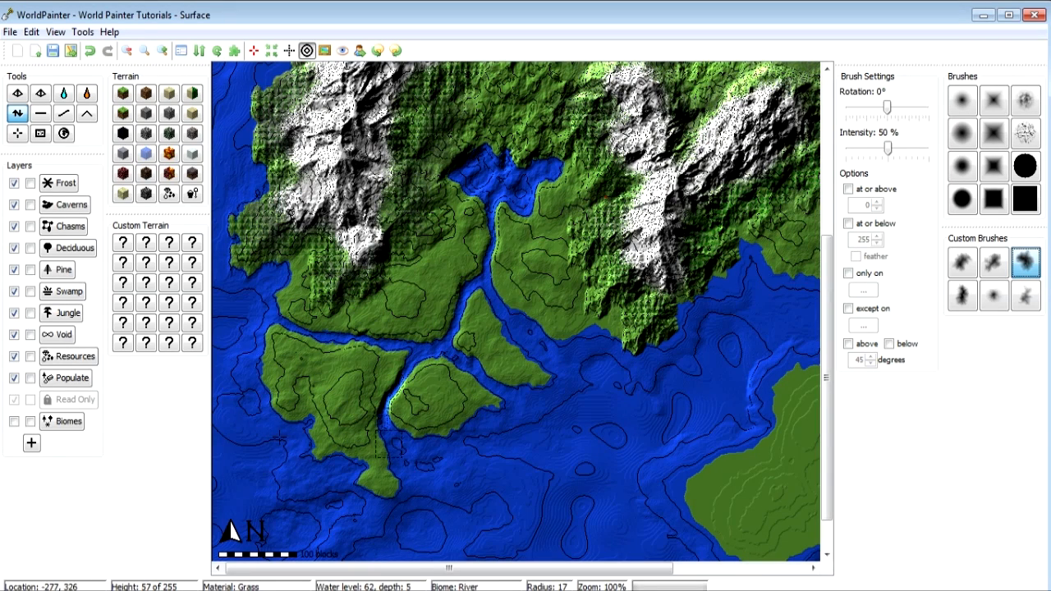
{"action": "scroll", "coordinate": [699, 380], "scroll_direction": "down", "scroll_amount": 8}
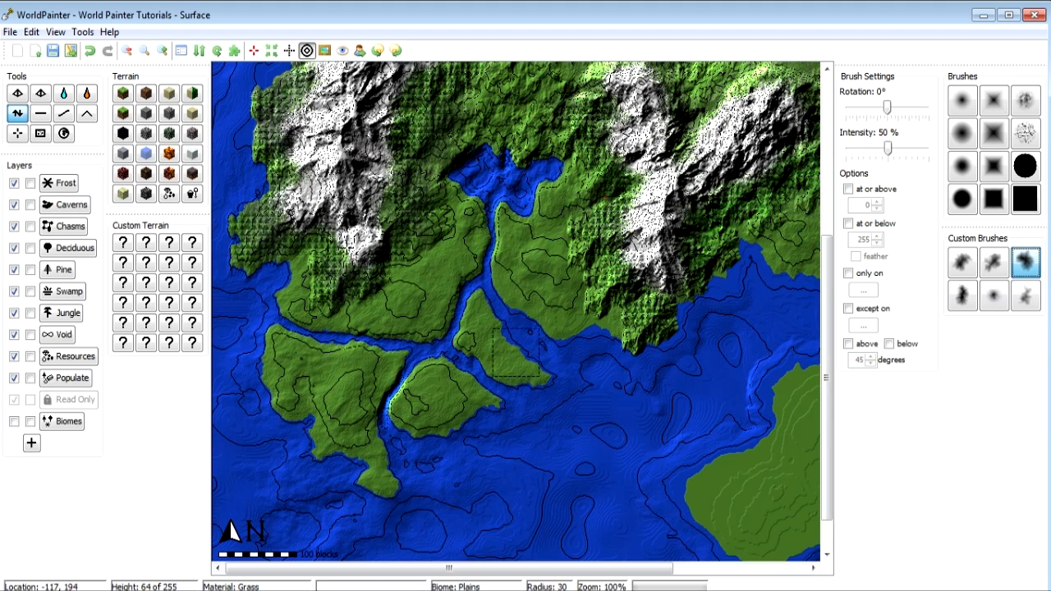
{"action": "left_click", "coordinate": [126, 50]}
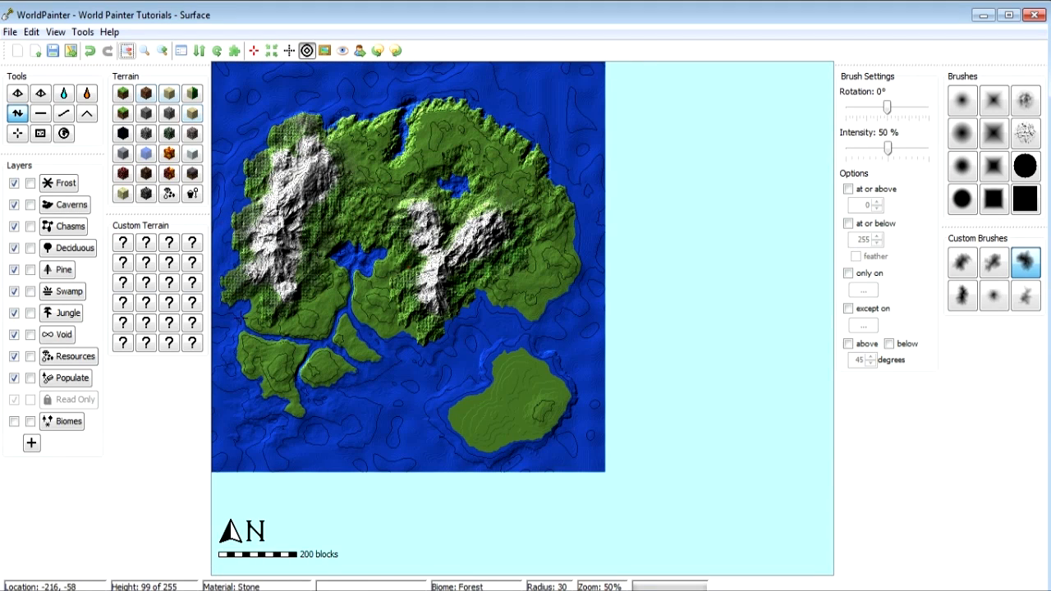